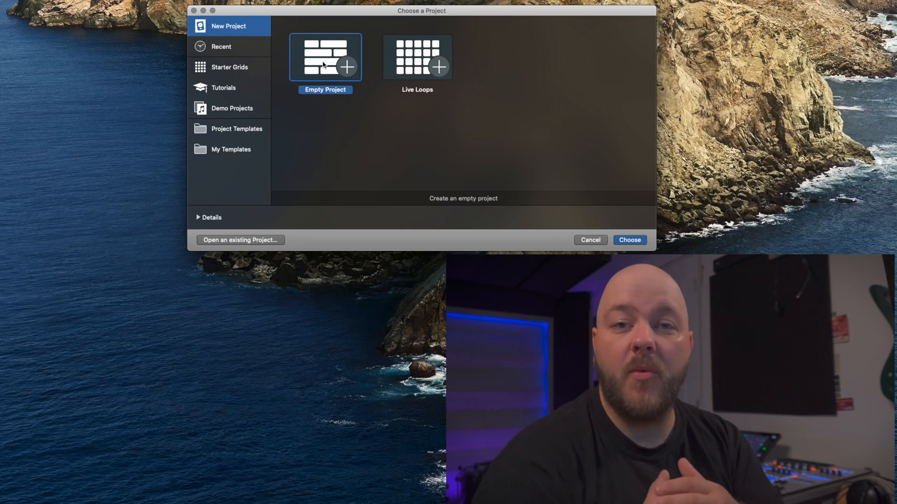
Create a new Empty Project from the Choose a Project dialog
{"action": "left_click", "coordinate": [629, 239]}
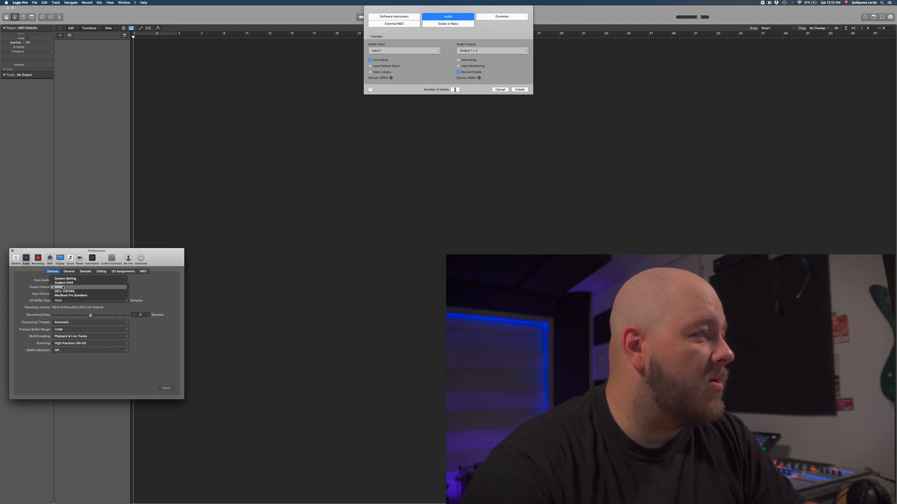
Set WING as the output device and keep the I/O buffer size at 1024 samples
{"action": "left_click", "coordinate": [60, 287]}
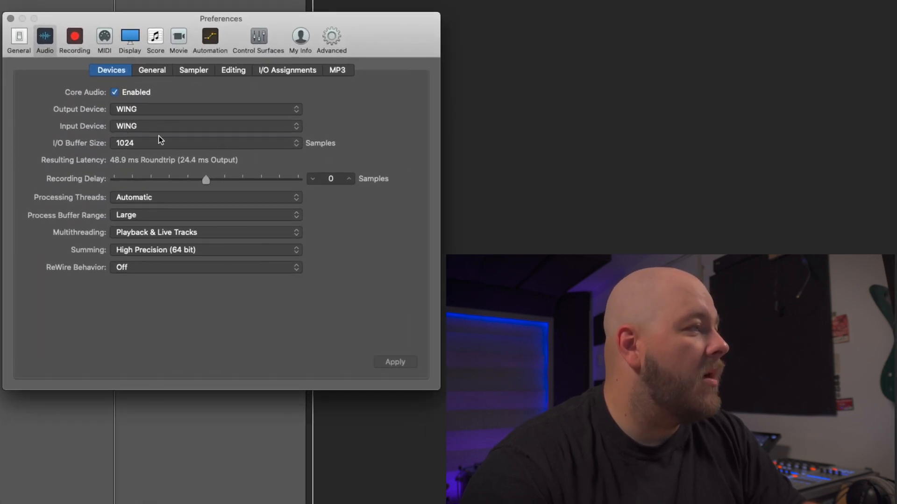
{"action": "left_click", "coordinate": [160, 143]}
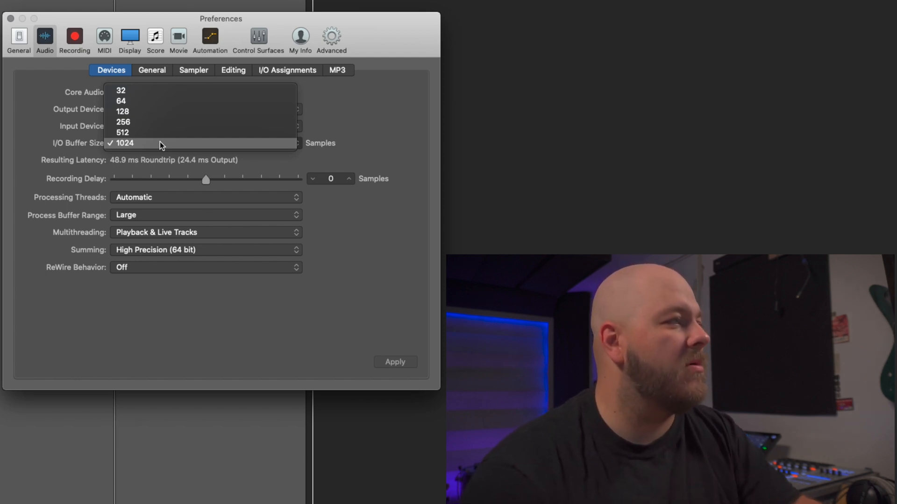
{"action": "left_click", "coordinate": [160, 142]}
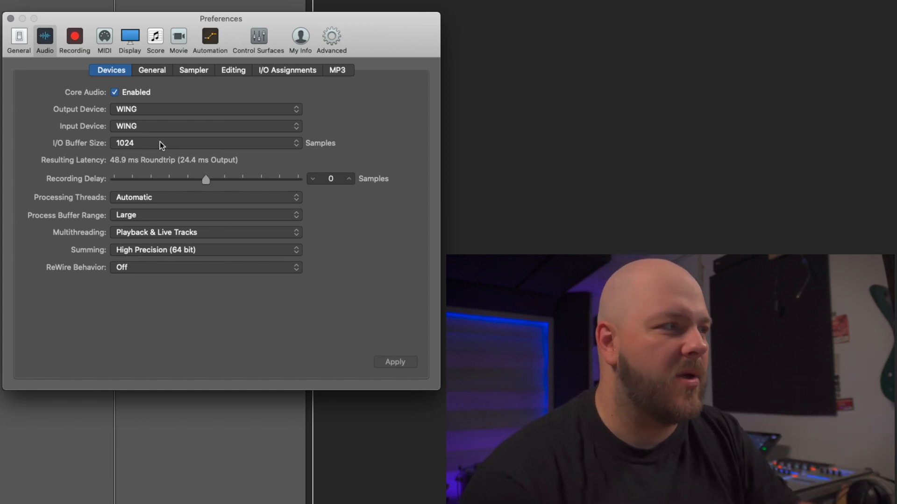
{"action": "left_click", "coordinate": [160, 143]}
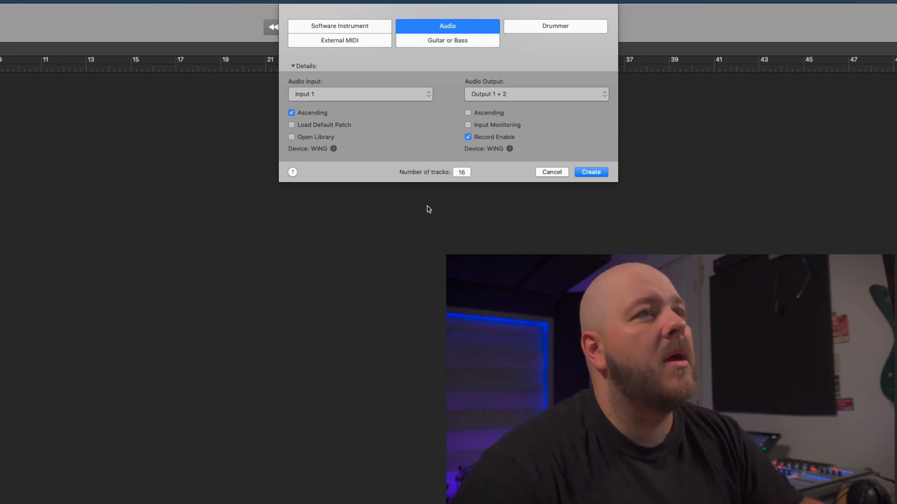
Create 16 audio tracks ascending from Input 1, routed to Output 1 + 2
{"action": "left_click", "coordinate": [313, 95]}
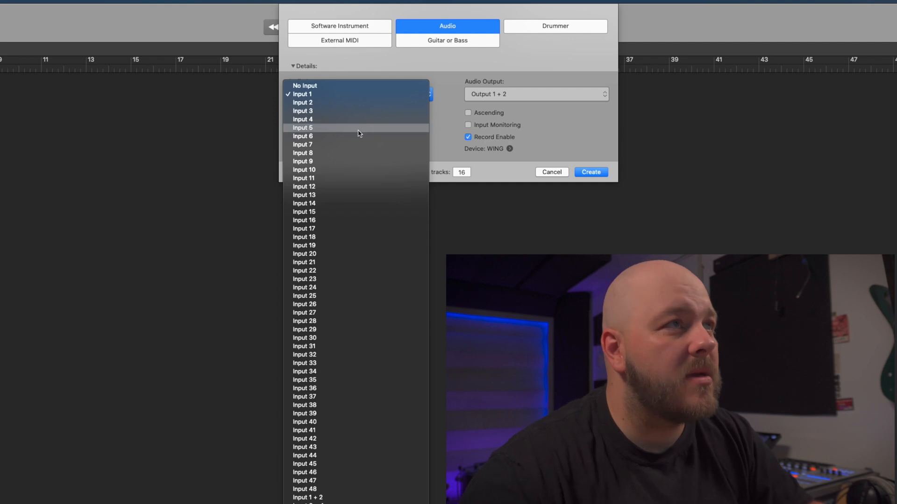
{"action": "left_click", "coordinate": [316, 95]}
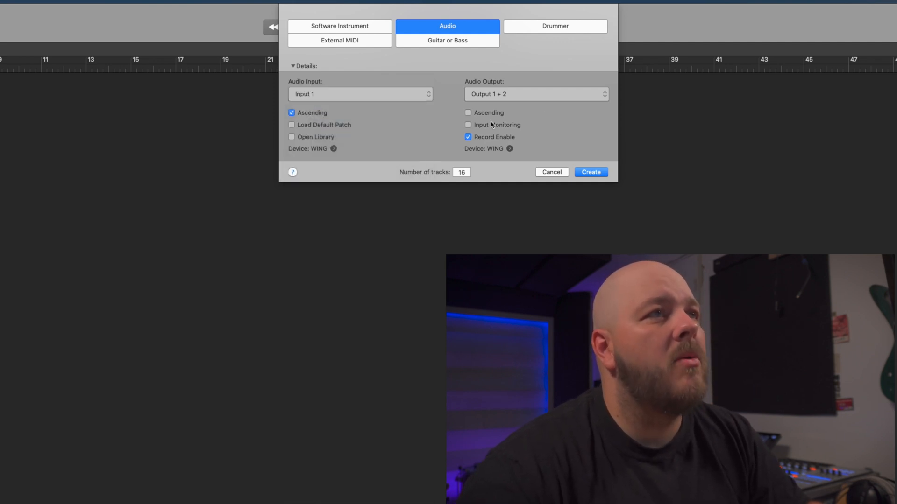
{"action": "left_click", "coordinate": [518, 95]}
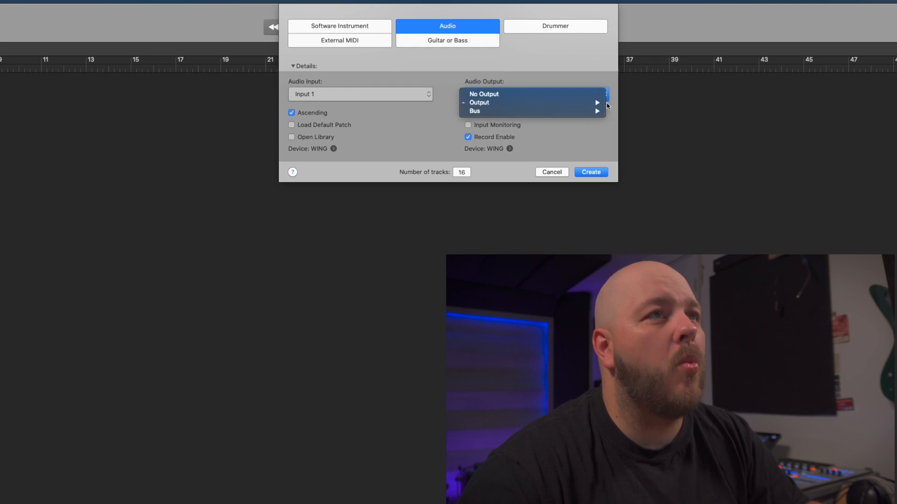
{"action": "left_click", "coordinate": [631, 103]}
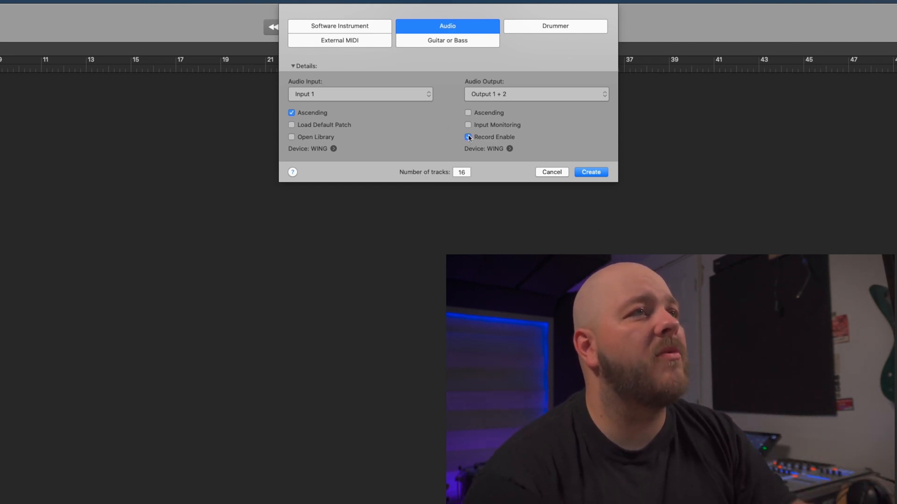
{"action": "left_click", "coordinate": [591, 173]}
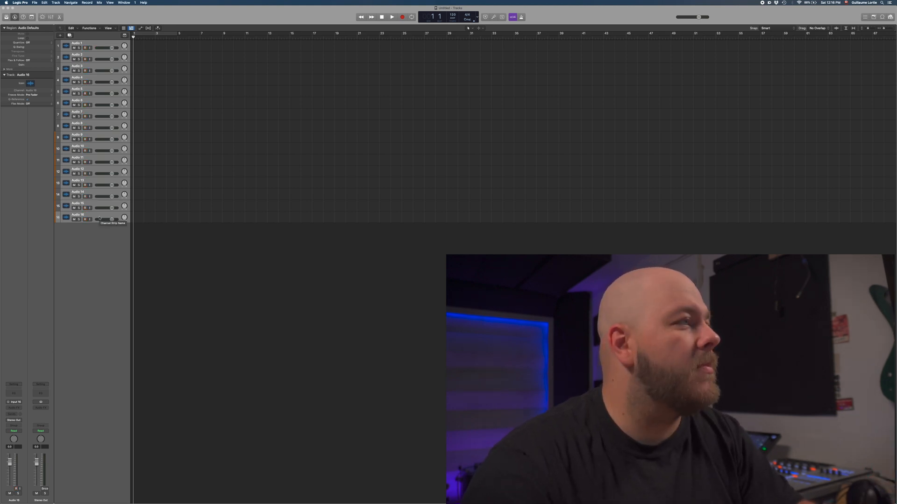
Record-arm Audio 1–8, then select tracks Audio 9 through 16
{"action": "left_click", "coordinate": [77, 126]}
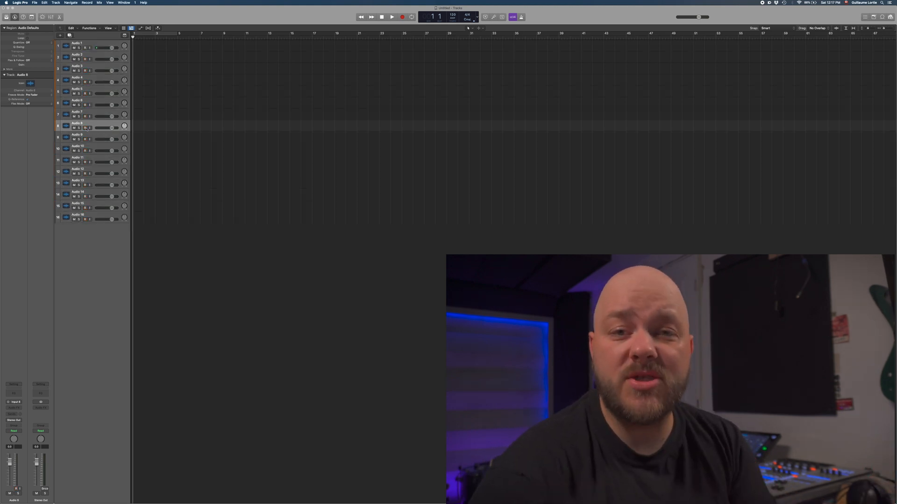
{"action": "key", "text": "ctrl+r"}
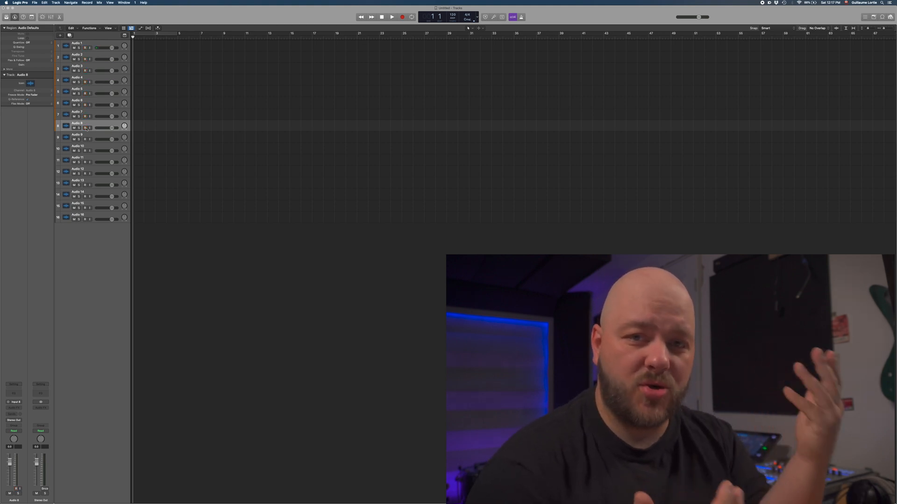
{"action": "left_click", "coordinate": [93, 134]}
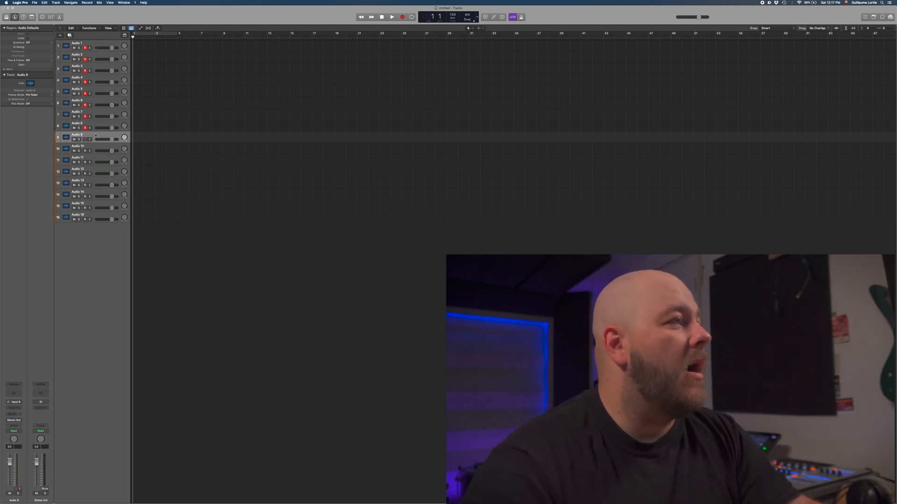
{"action": "left_click", "coordinate": [97, 217], "text": "shift"}
Delete tracks 9–16 and start recording on the eight armed tracks
{"action": "key", "text": "Delete"}
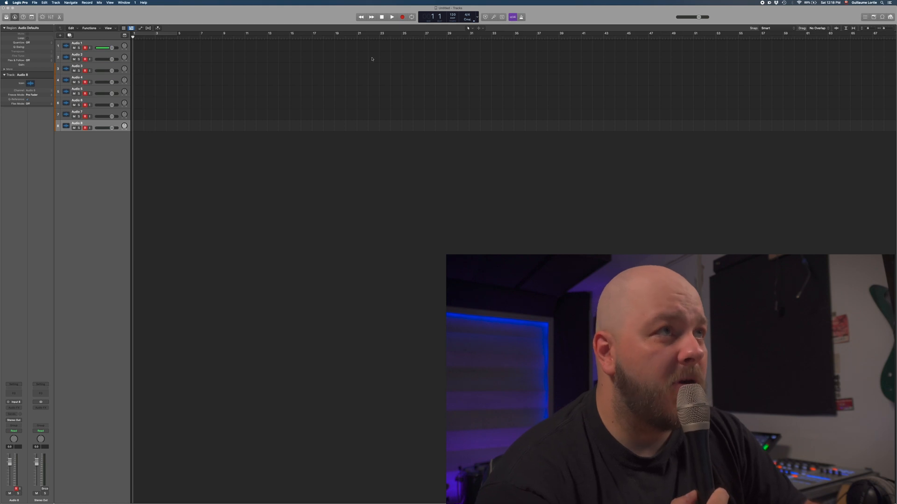
{"action": "key", "text": "r"}
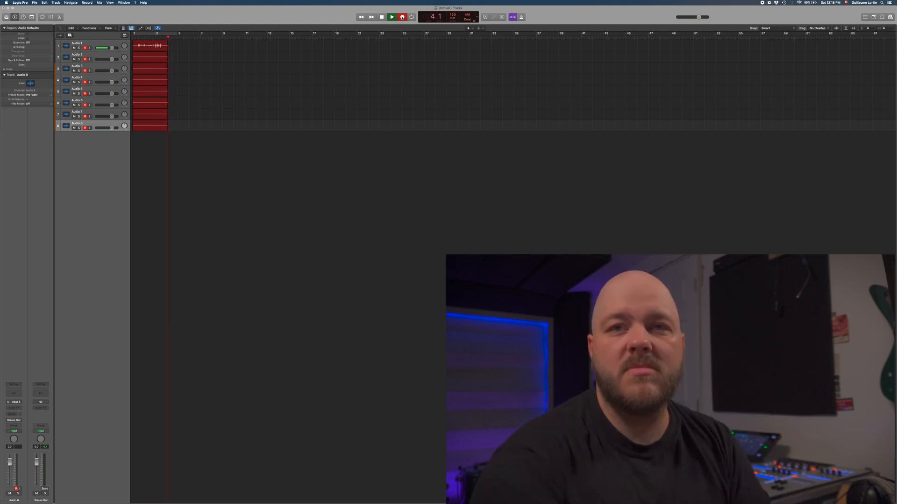
Stop the take and return the playhead to the start, leaving regions on Audio 1–8
{"action": "key", "text": "space"}
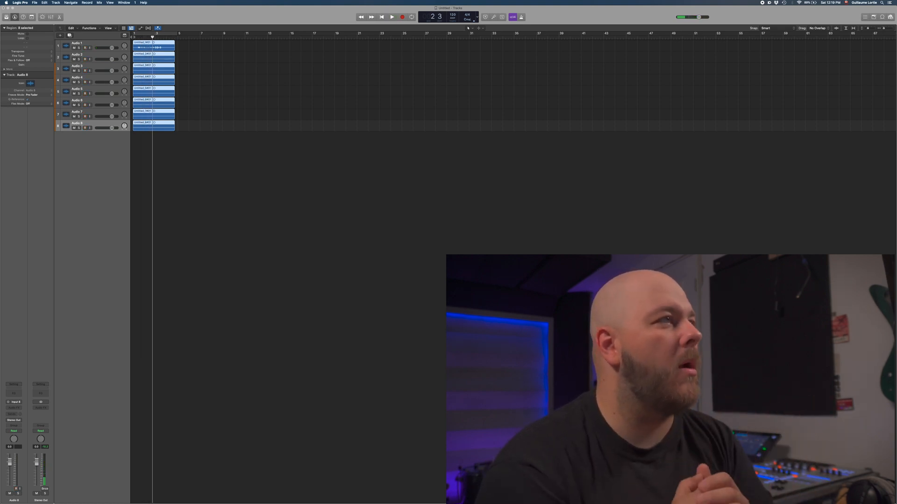
{"action": "key", "text": "space"}
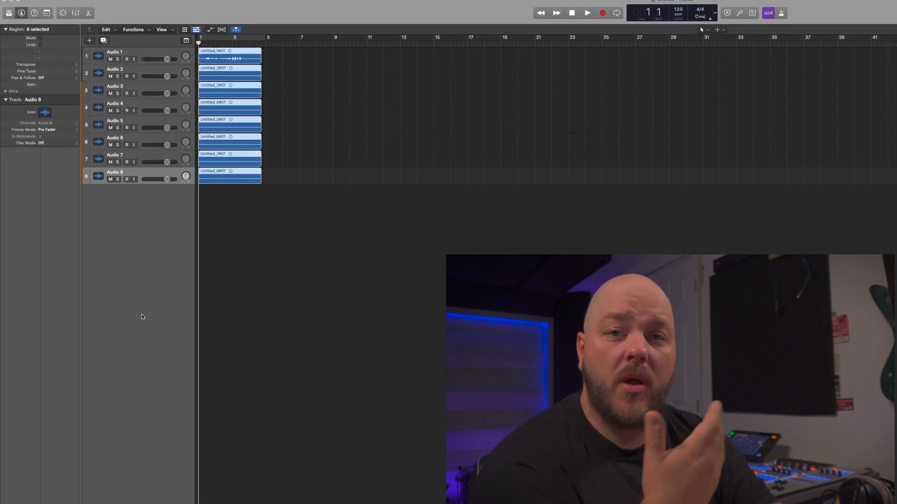
Add a new audio track, Audio 9, and set its input to Input 9
{"action": "right_click", "coordinate": [141, 317]}
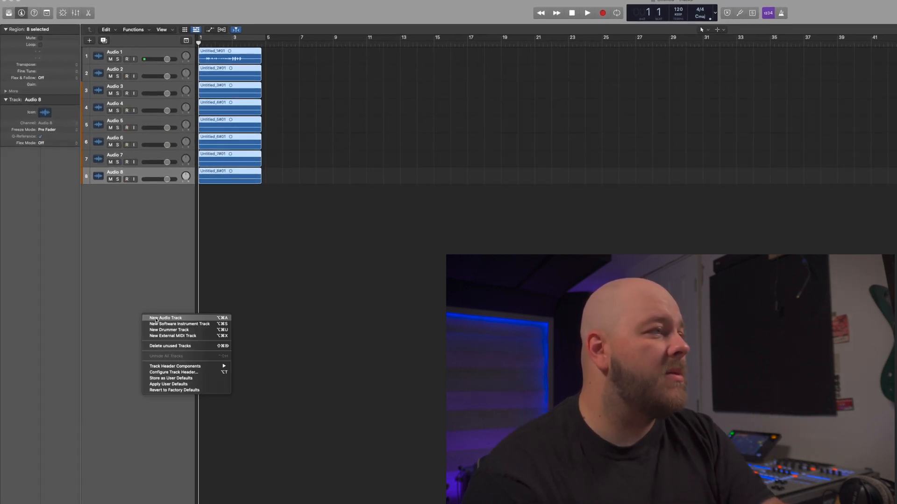
{"action": "left_click", "coordinate": [165, 318]}
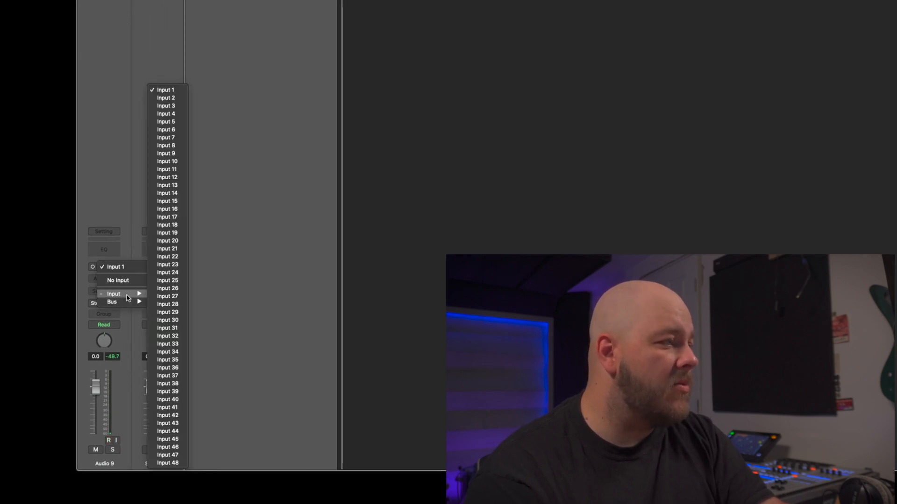
{"action": "left_click", "coordinate": [168, 153]}
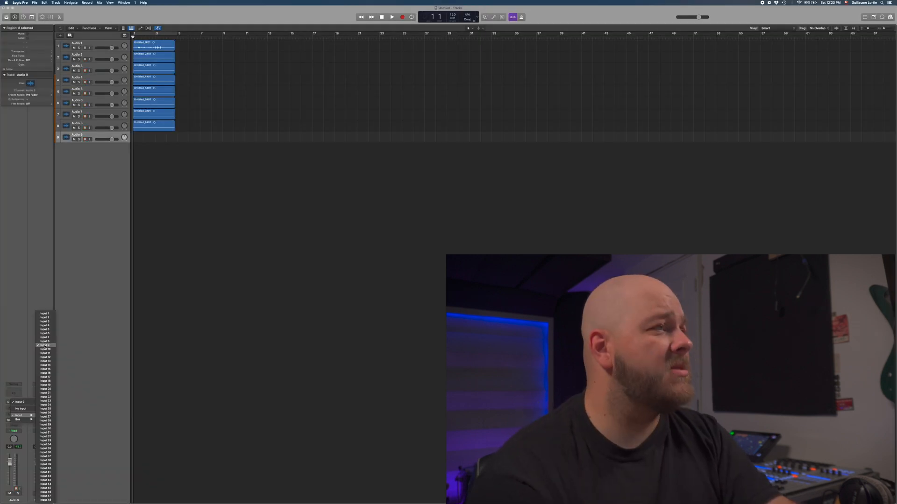
Confirm Input 9 on Audio 9 and record-arm the track for its take
{"action": "left_click", "coordinate": [44, 346]}
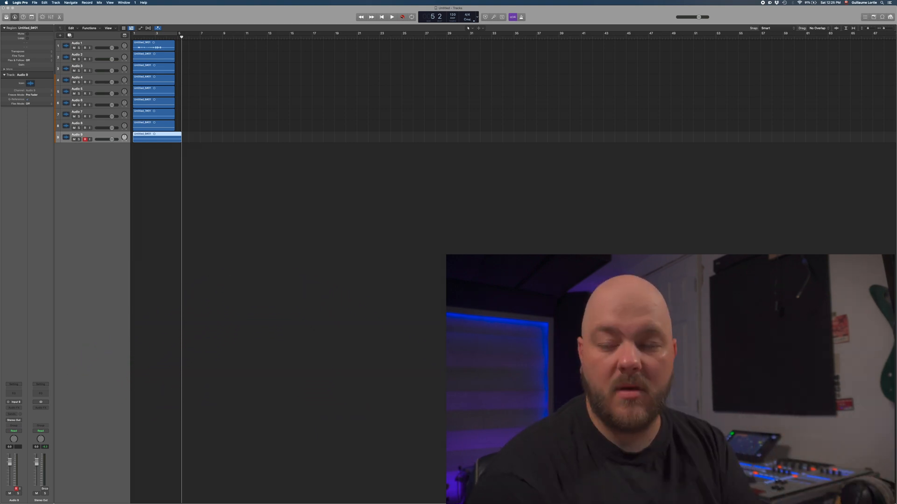
{"action": "key", "text": "ctrl+r"}
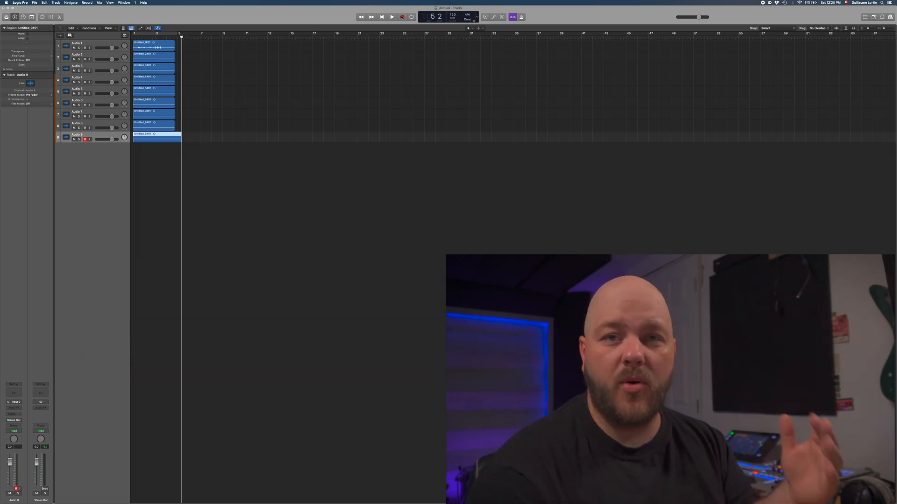